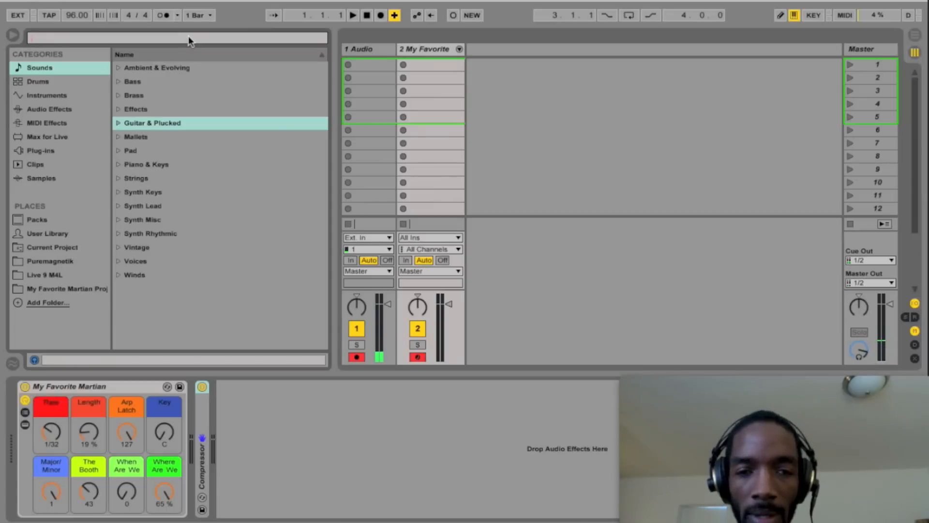
Search the Sounds category for "12" and expand the Guitar & Plucked results.
{"action": "type", "text": "12"}
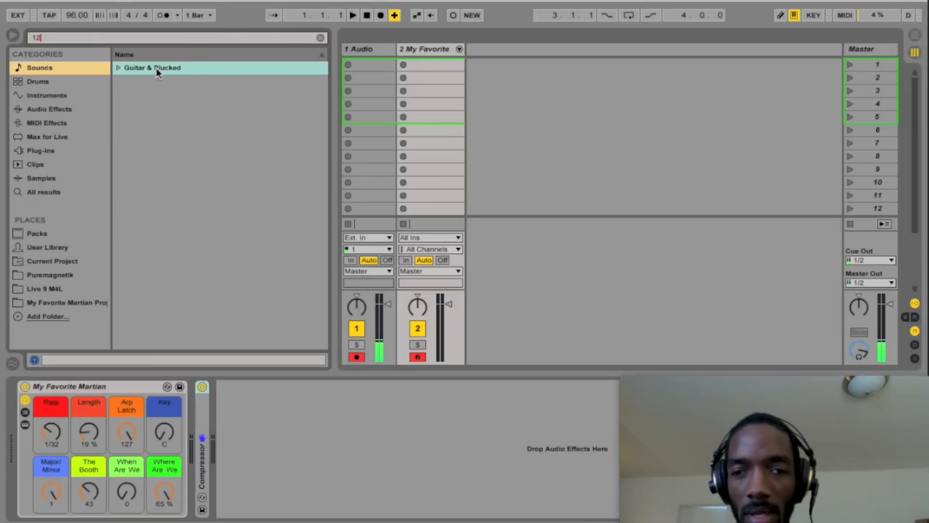
{"action": "left_click", "coordinate": [118, 68]}
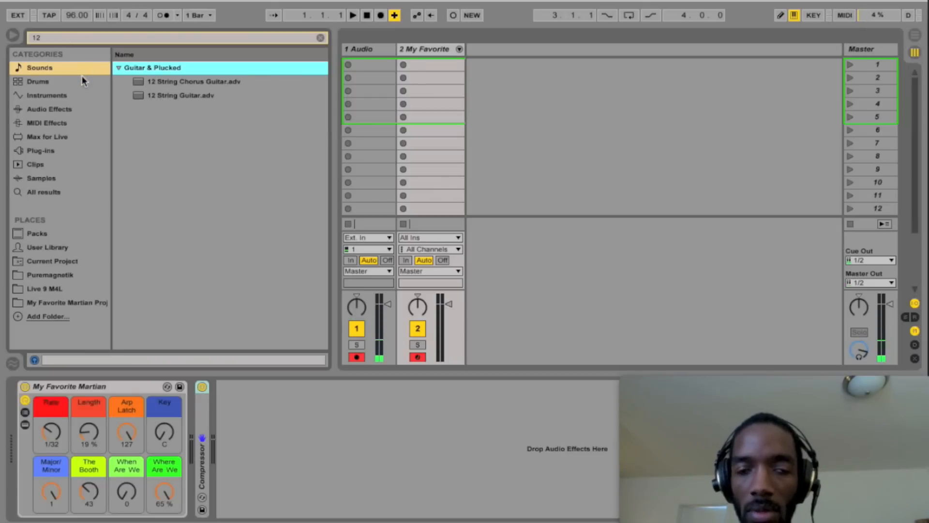
Add the Max for Live Envelope Follower audio effect between the My Favorite Martian rack and the Compressor.
{"action": "left_click", "coordinate": [97, 136]}
{"action": "left_click", "coordinate": [174, 245]}
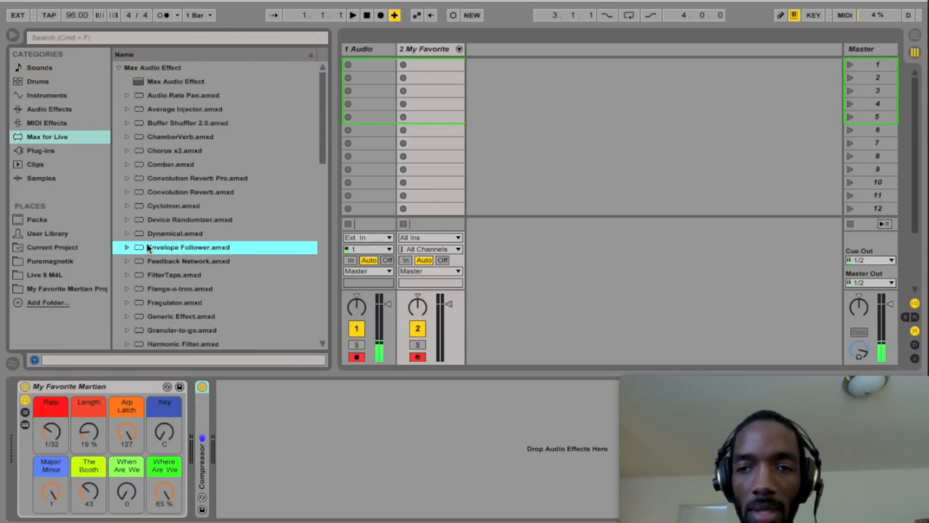
{"action": "left_click_drag", "start_coordinate": [135, 245], "coordinate": [181, 414]}
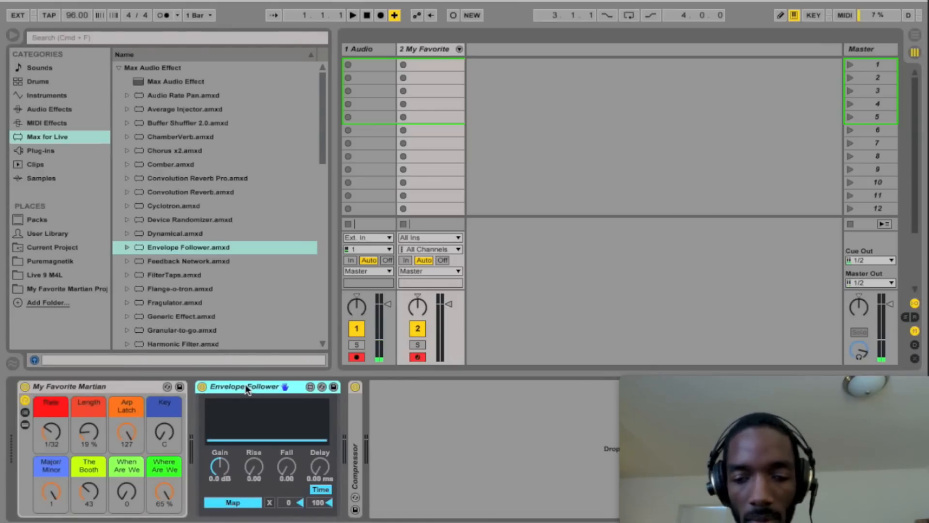
Set the Envelope Follower's Gain to 5.7 dB, Rise to 0.08, Fall to 0.29 and Delay to 222 ms.
{"action": "mouse_move", "coordinate": [223, 466]}
{"action": "left_mouse_down"}
{"action": "mouse_move", "coordinate": [216, 426]}
{"action": "mouse_move", "coordinate": [225, 471]}
{"action": "mouse_move", "coordinate": [233, 457]}
{"action": "mouse_move", "coordinate": [222, 469]}
{"action": "left_mouse_up"}
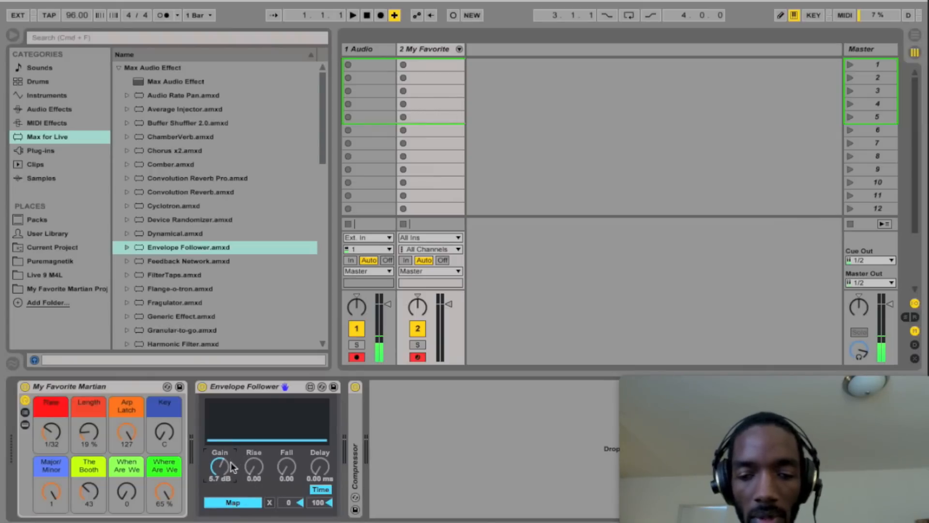
{"action": "left_click_drag", "start_coordinate": [248, 473], "coordinate": [244, 420]}
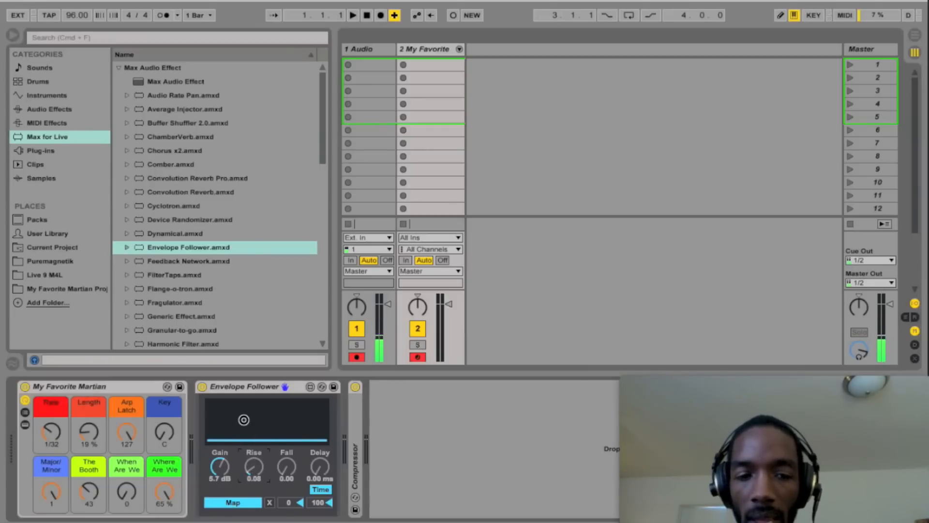
{"action": "left_click_drag", "start_coordinate": [286, 468], "coordinate": [262, 308]}
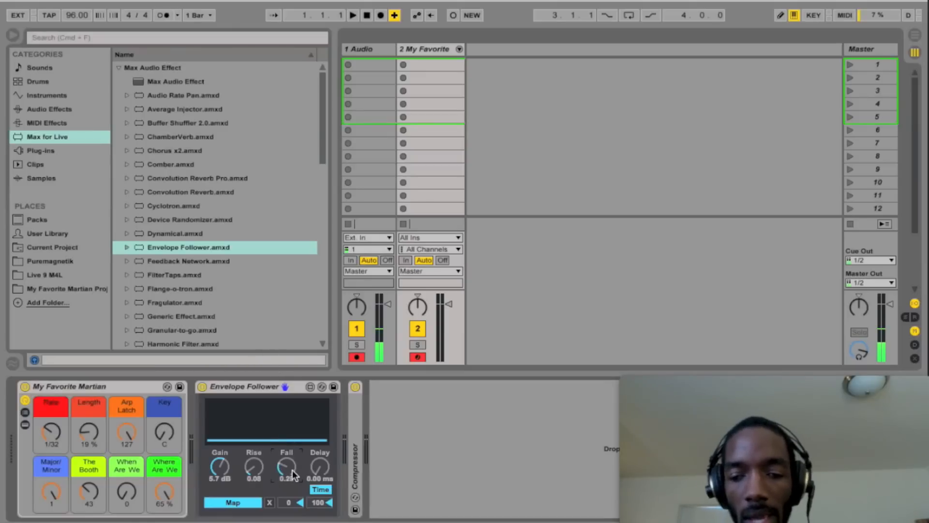
{"action": "left_click_drag", "start_coordinate": [320, 467], "coordinate": [272, 285]}
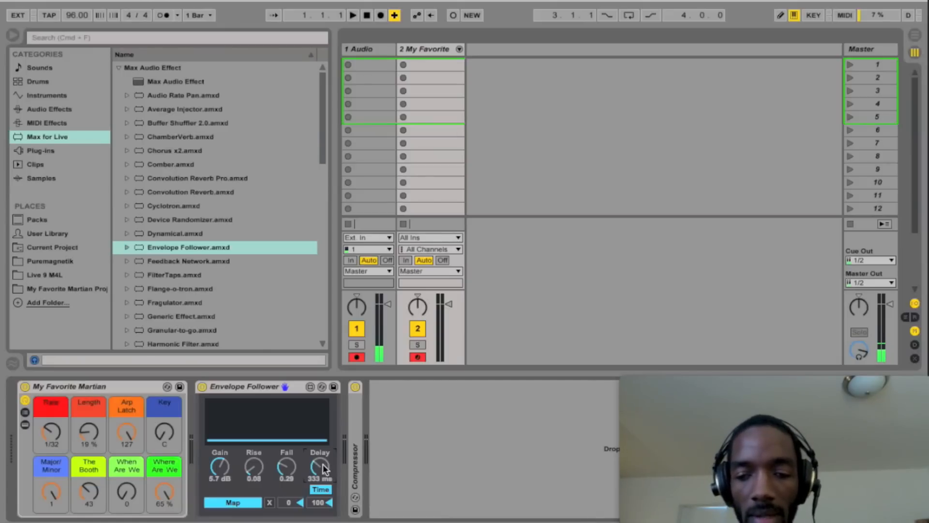
{"action": "left_click", "coordinate": [321, 490]}
{"action": "left_click", "coordinate": [321, 489]}
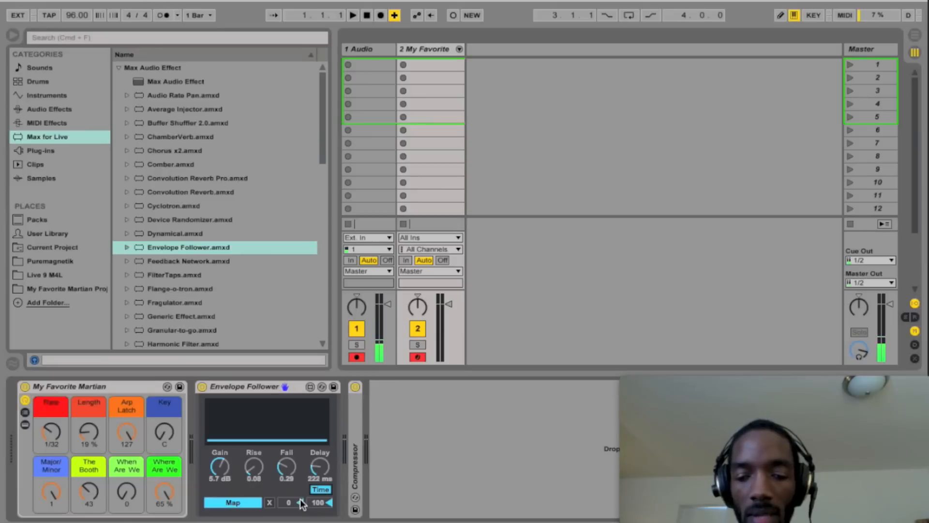
Map the Envelope Follower to the Length macro of the My Favorite Martian rack.
{"action": "left_click", "coordinate": [242, 504]}
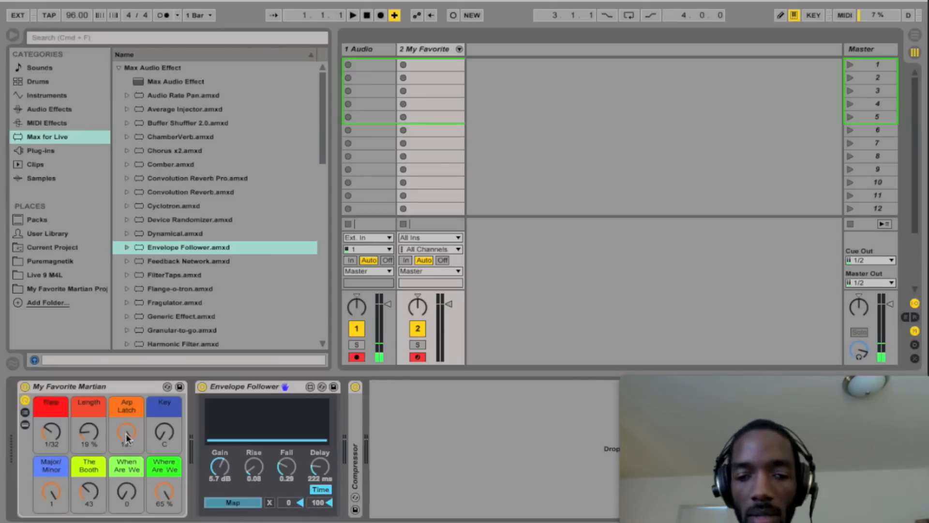
{"action": "left_click", "coordinate": [87, 431]}
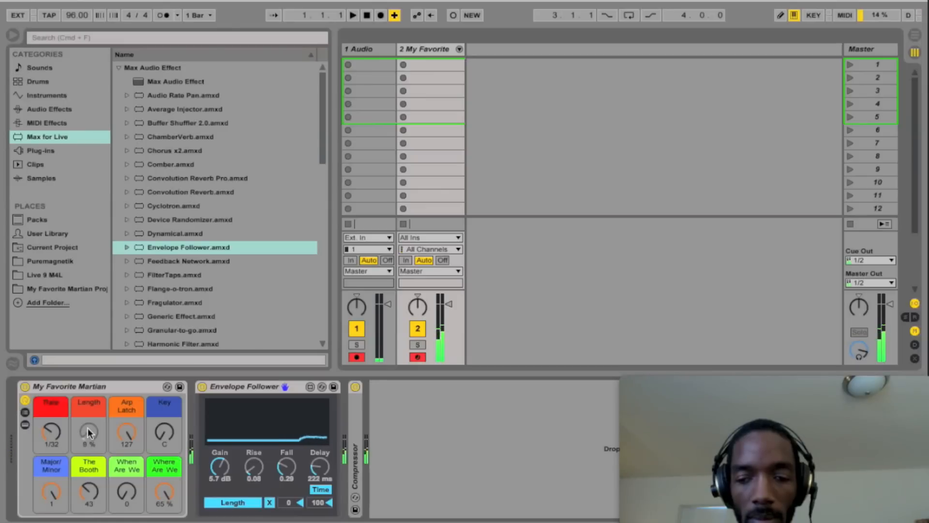
Adjust the Envelope Follower to about 16 dB Gain, 0.64 Rise, 0.61 Fall and 0.00 ms Delay.
{"action": "left_click_drag", "start_coordinate": [220, 468], "coordinate": [220, 334]}
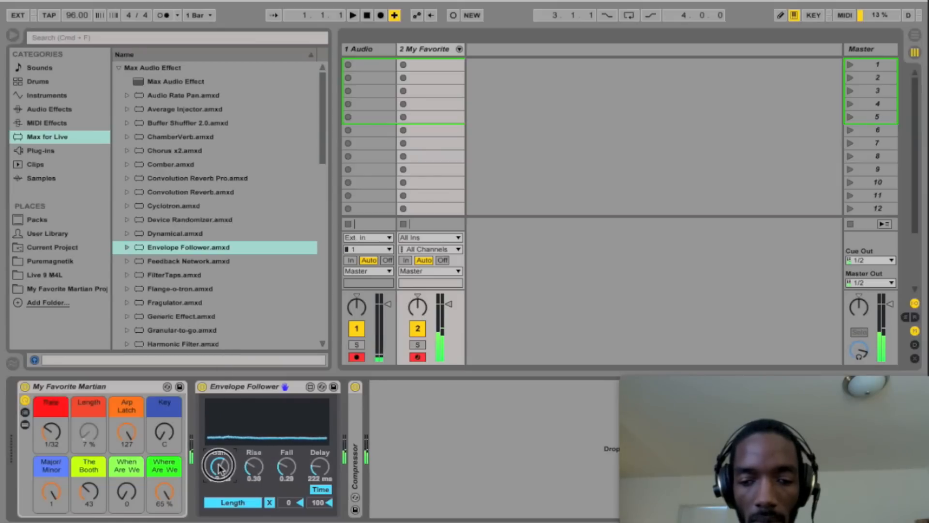
{"action": "left_click_drag", "start_coordinate": [220, 467], "coordinate": [218, 451]}
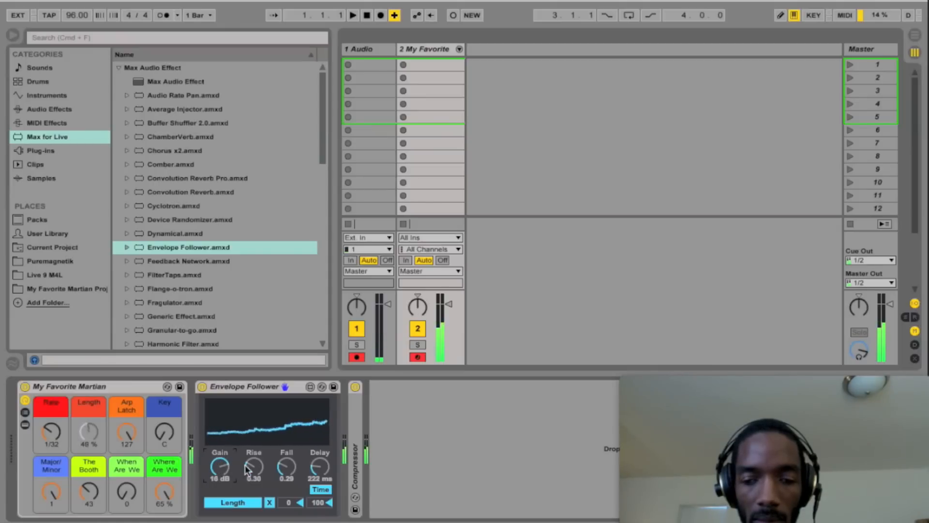
{"action": "left_click", "coordinate": [250, 467]}
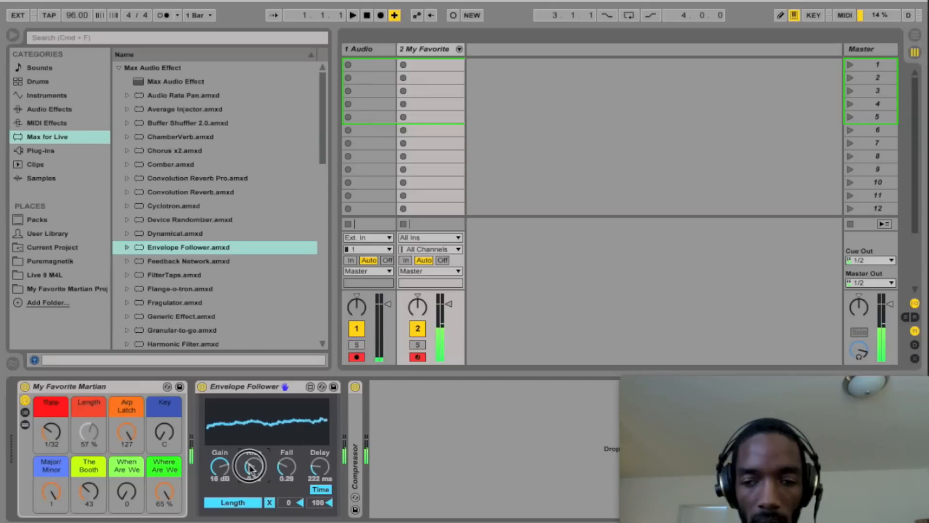
{"action": "left_click_drag", "start_coordinate": [250, 466], "coordinate": [245, 276]}
{"action": "left_click", "coordinate": [289, 466]}
{"action": "left_click_drag", "start_coordinate": [288, 466], "coordinate": [299, 279]}
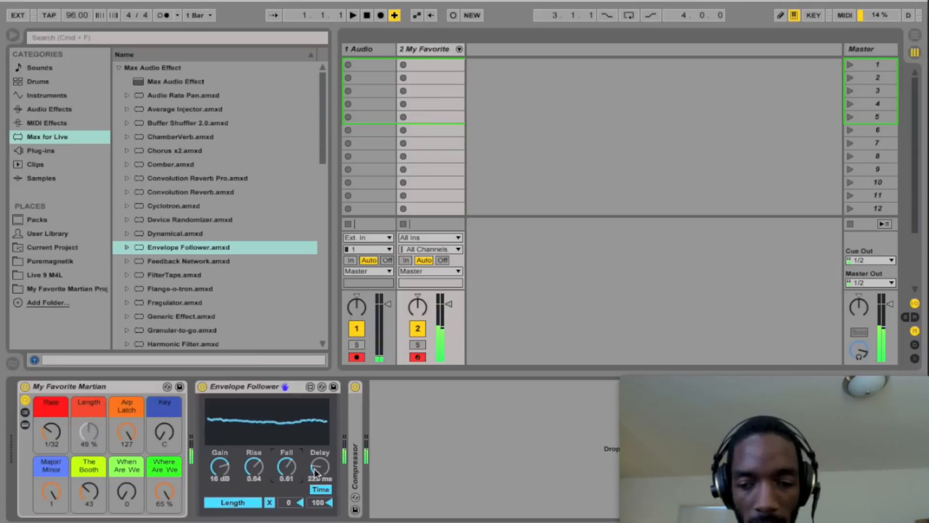
{"action": "left_click_drag", "start_coordinate": [319, 466], "coordinate": [325, 500]}
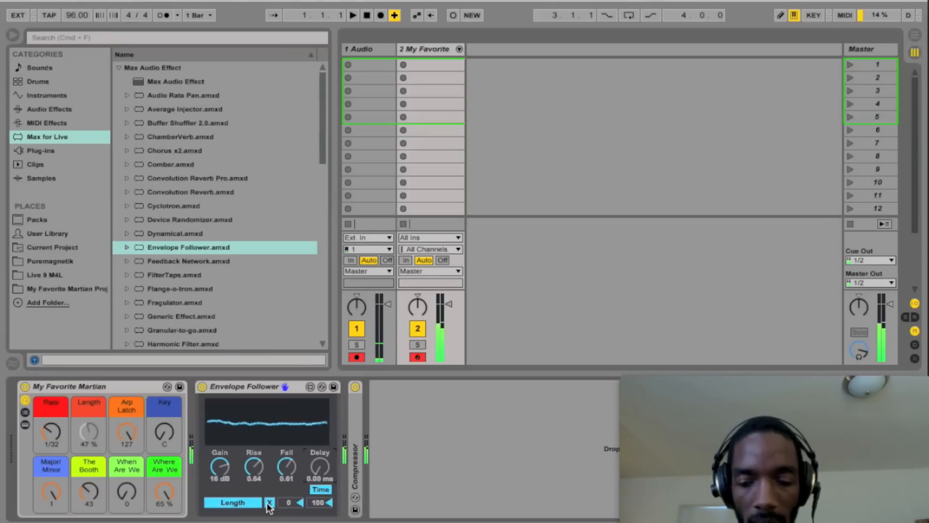
Set the Length mapping's range to 0 minimum and about 96 maximum, and briefly run the transport.
{"action": "left_click", "coordinate": [288, 504]}
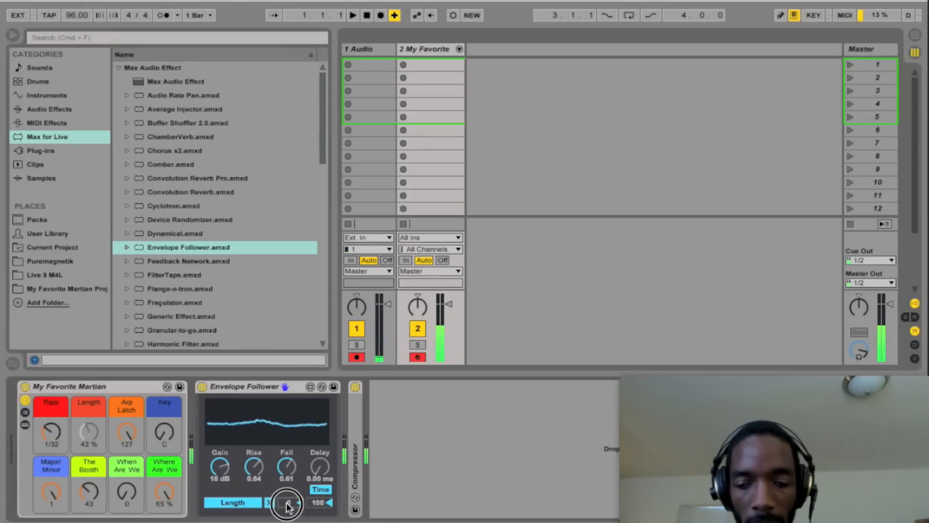
{"action": "left_click_drag", "start_coordinate": [287, 504], "coordinate": [295, 446]}
{"action": "left_click_drag", "start_coordinate": [317, 504], "coordinate": [296, 507]}
{"action": "left_click", "coordinate": [318, 504]}
{"action": "left_click_drag", "start_coordinate": [320, 506], "coordinate": [323, 468]}
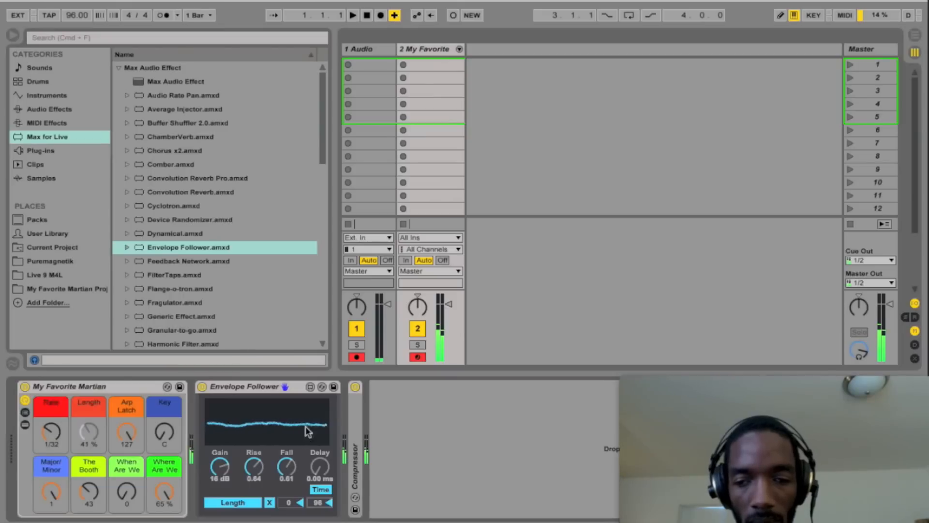
{"action": "key", "text": "space"}
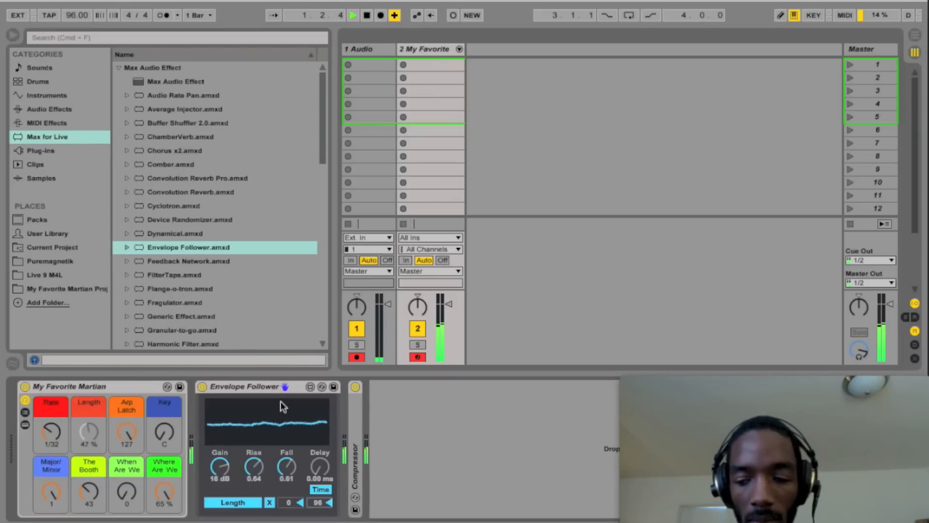
{"action": "key", "text": "space"}
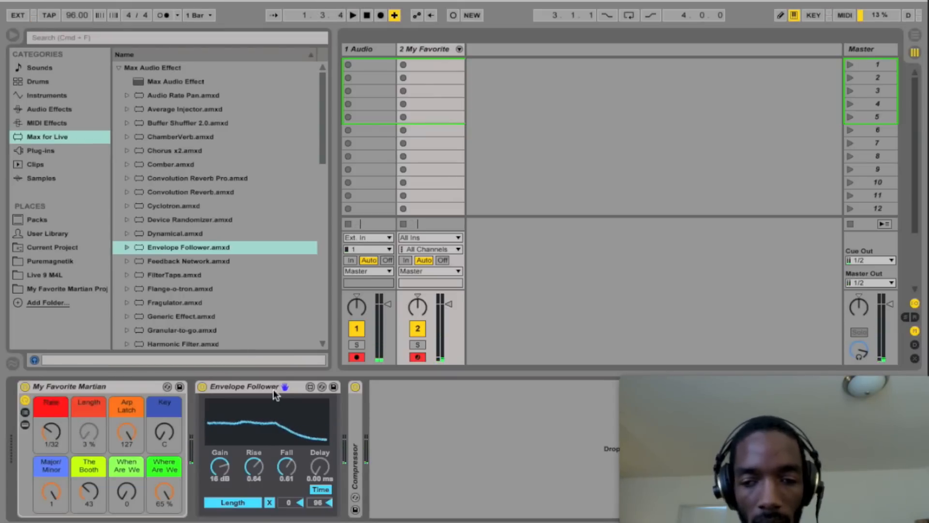
Delete the Envelope Follower from the My Favorite track's device chain.
{"action": "left_click", "coordinate": [272, 392]}
{"action": "key", "text": "Delete"}
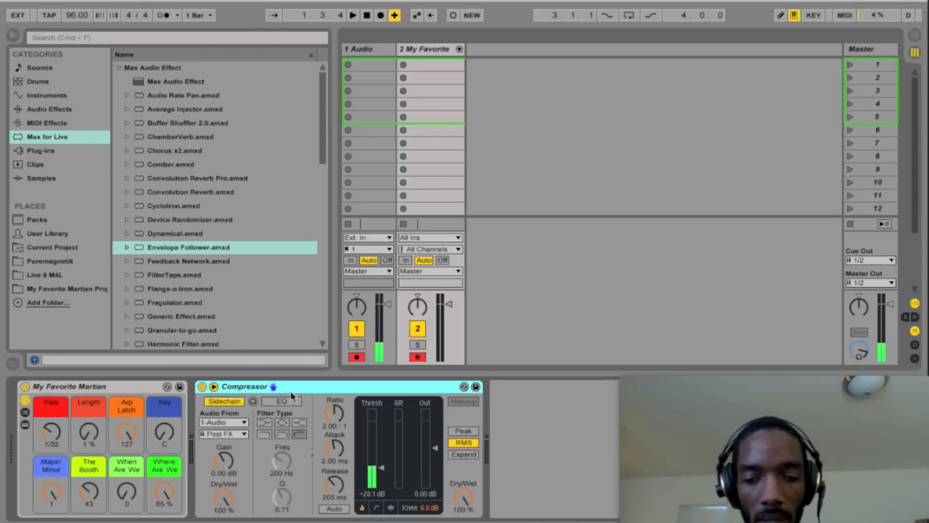
{"action": "key", "text": "super+z"}
{"action": "left_click", "coordinate": [253, 387]}
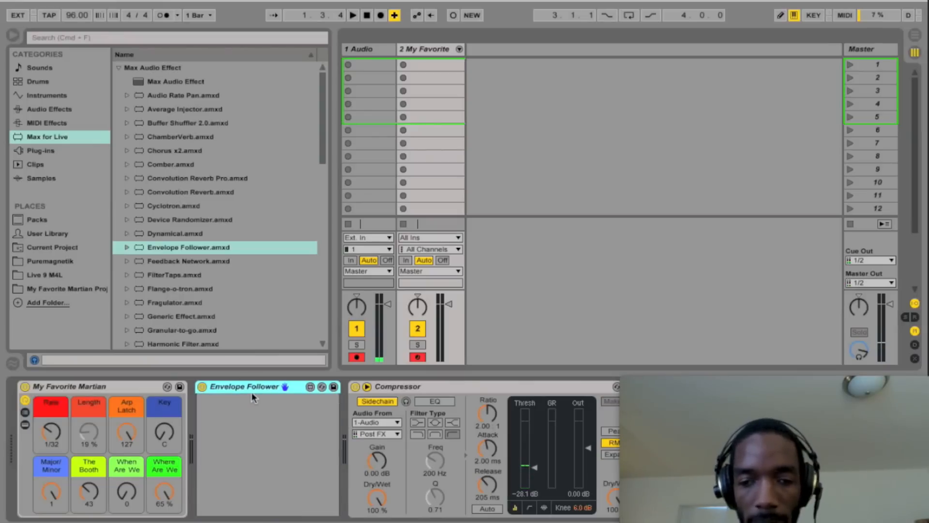
{"action": "key", "text": "Delete"}
Add the first item of the User Library's Max Racks folder to the chain after the My Favorite Martian rack.
{"action": "left_click", "coordinate": [39, 151]}
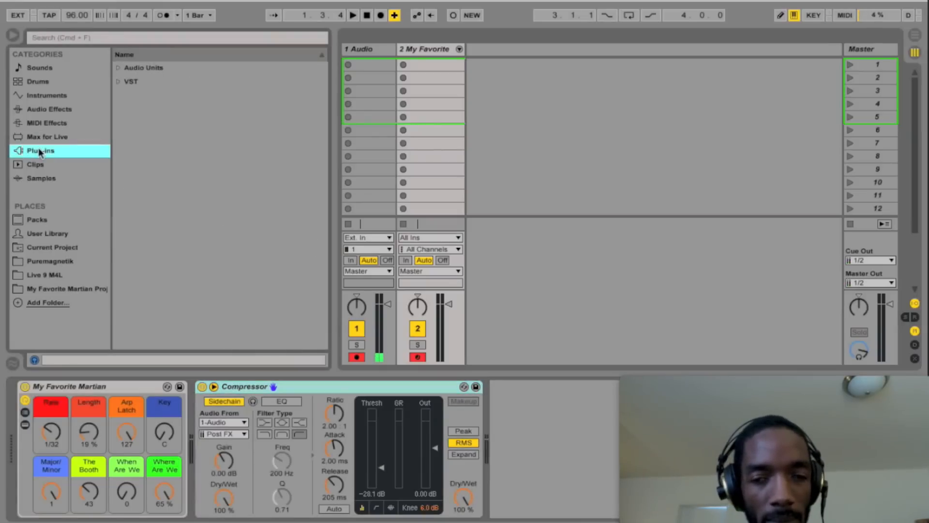
{"action": "left_click", "coordinate": [48, 140]}
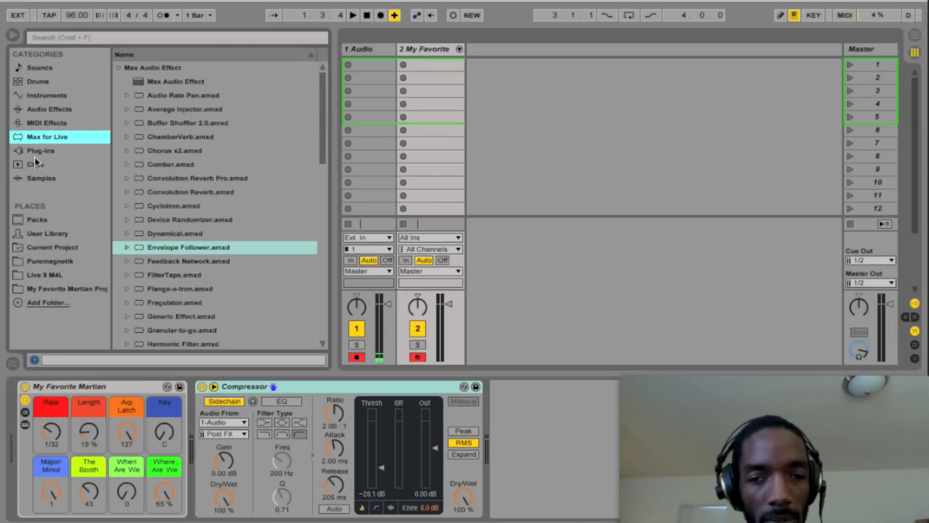
{"action": "left_click", "coordinate": [45, 232]}
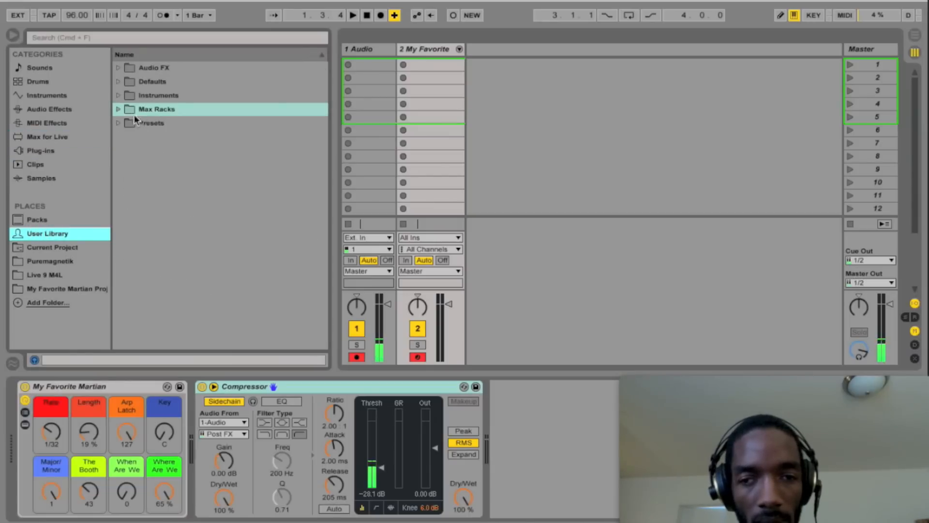
{"action": "left_click", "coordinate": [119, 109]}
{"action": "left_click_drag", "start_coordinate": [137, 122], "coordinate": [198, 390]}
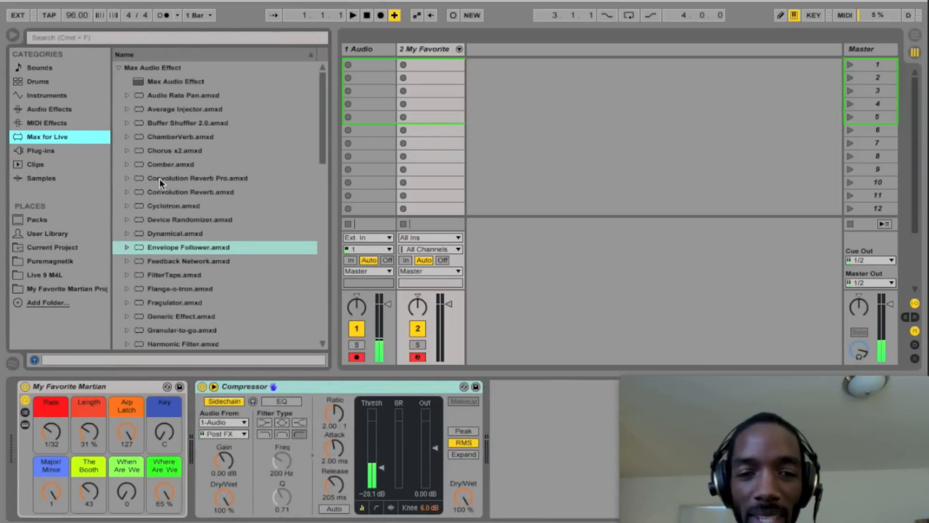
Find the Max for Live LFO audio effect and add it between the My Favorite Martian rack and the Compressor.
{"action": "scroll", "coordinate": [159, 178], "scroll_direction": "down", "scroll_amount": 8}
{"action": "scroll", "coordinate": [159, 178], "scroll_direction": "down", "scroll_amount": 10}
{"action": "scroll", "coordinate": [159, 178], "scroll_direction": "up", "scroll_amount": 14}
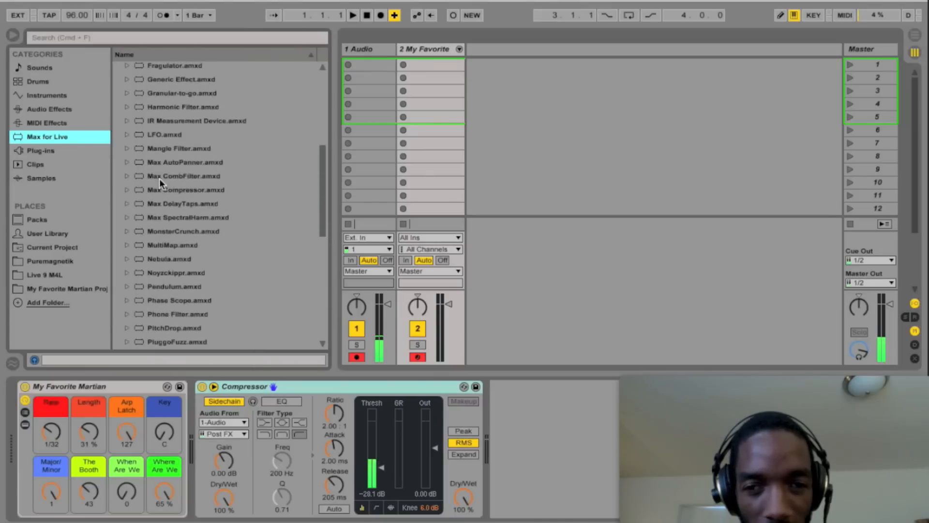
{"action": "left_click_drag", "start_coordinate": [138, 134], "coordinate": [187, 393]}
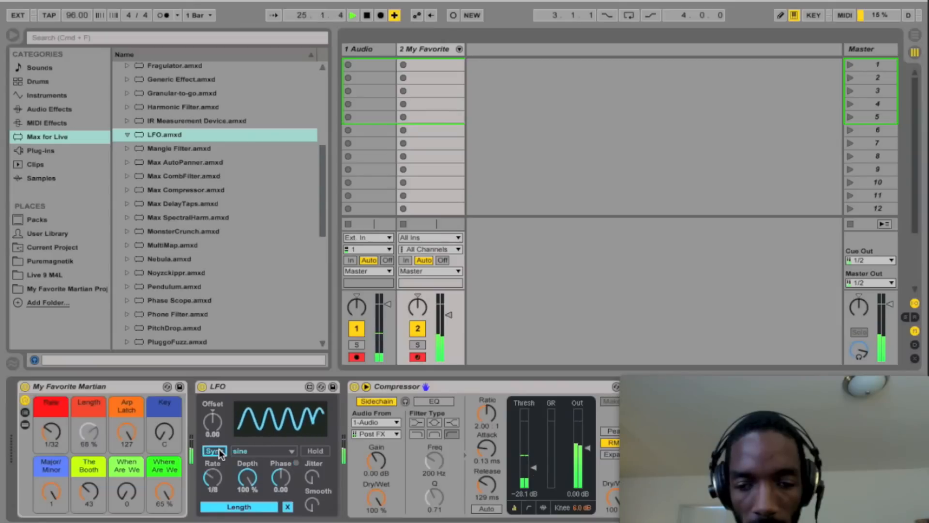
Keep the LFO's sine waveform, set its Offset to 0.57 and Depth to about 45 %, and raise its Jitter.
{"action": "left_click", "coordinate": [252, 455]}
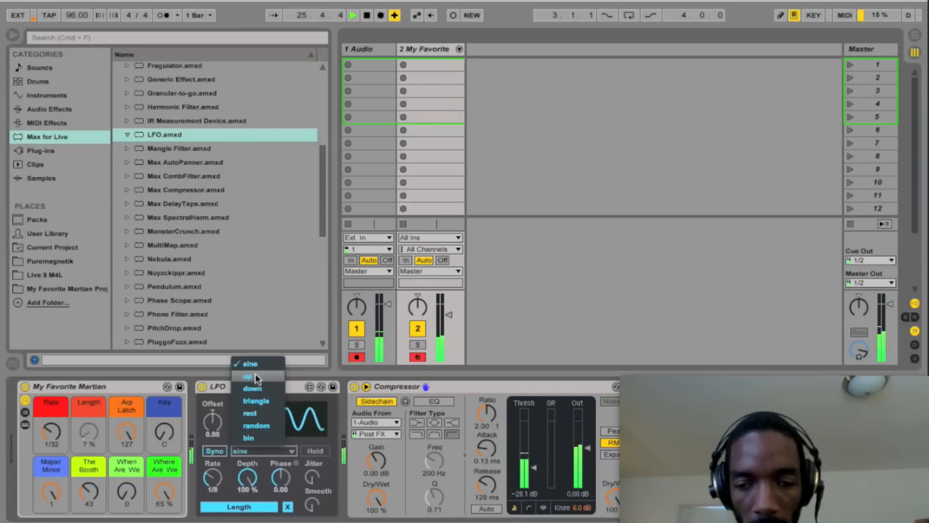
{"action": "left_click", "coordinate": [304, 437]}
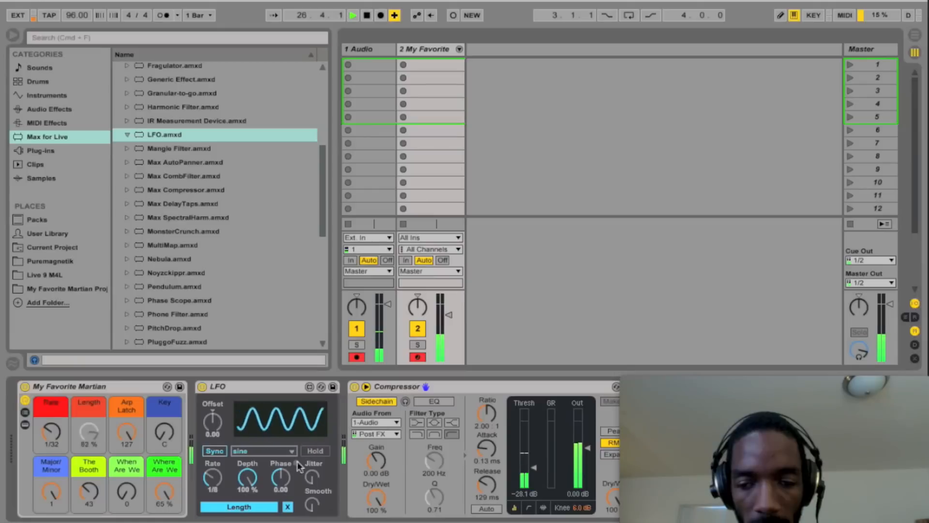
{"action": "left_click_drag", "start_coordinate": [288, 482], "coordinate": [288, 500]}
{"action": "left_click_drag", "start_coordinate": [290, 505], "coordinate": [250, 522]}
{"action": "left_click_drag", "start_coordinate": [465, 273], "coordinate": [464, 227]}
{"action": "left_click_drag", "start_coordinate": [210, 403], "coordinate": [210, 396]}
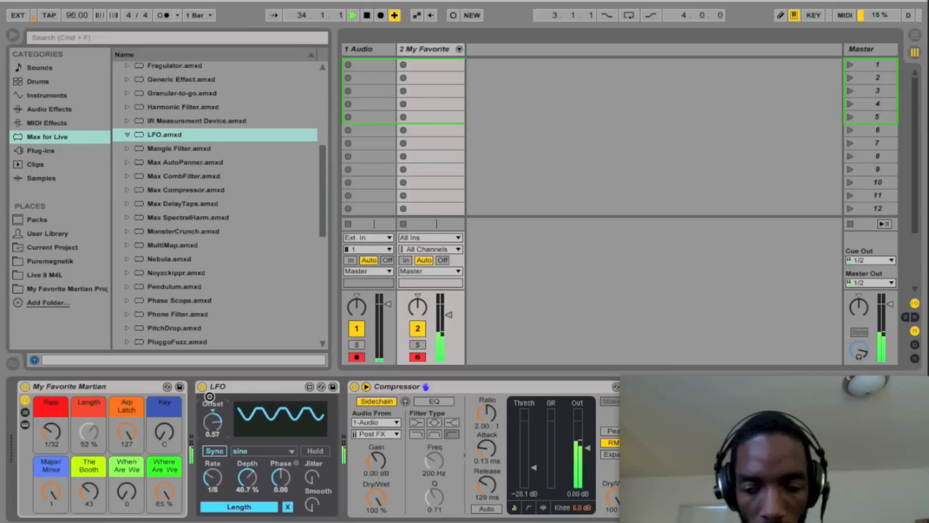
{"action": "mouse_move", "coordinate": [247, 478]}
{"action": "left_mouse_down"}
{"action": "mouse_move", "coordinate": [259, 512]}
{"action": "mouse_move", "coordinate": [250, 478]}
{"action": "left_mouse_up"}
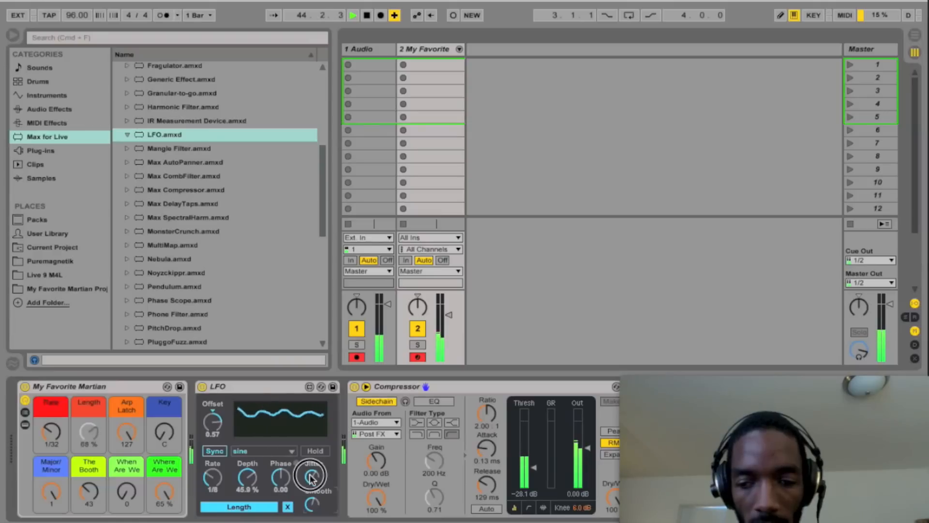
{"action": "left_click_drag", "start_coordinate": [313, 483], "coordinate": [313, 448]}
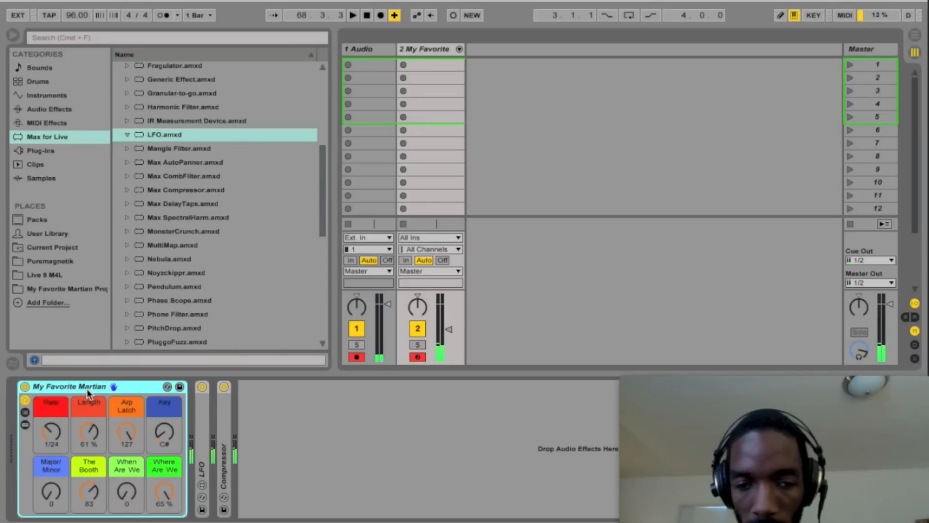
Show the chains and devices inside the My Favorite Martian rack, up to the nested Gate Keeper rack.
{"action": "left_click", "coordinate": [25, 412]}
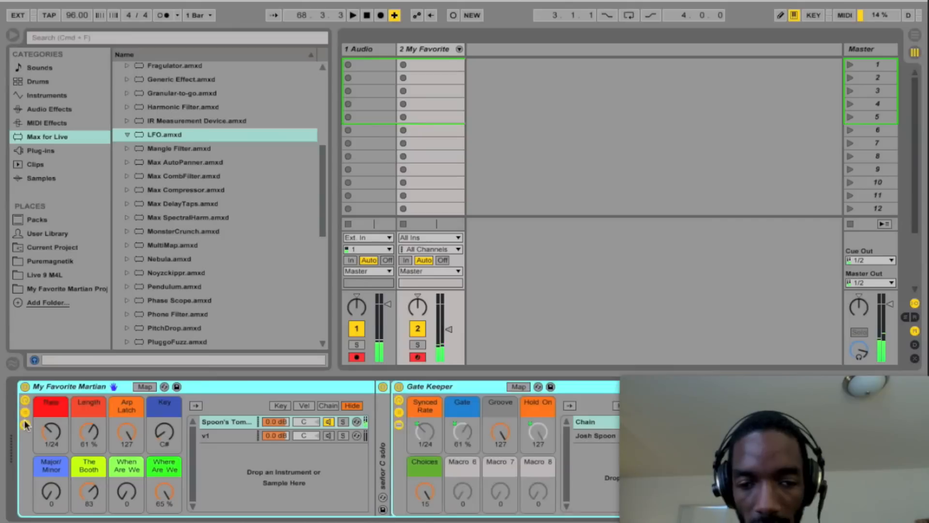
{"action": "scroll", "coordinate": [197, 438], "scroll_direction": "right", "scroll_amount": 5}
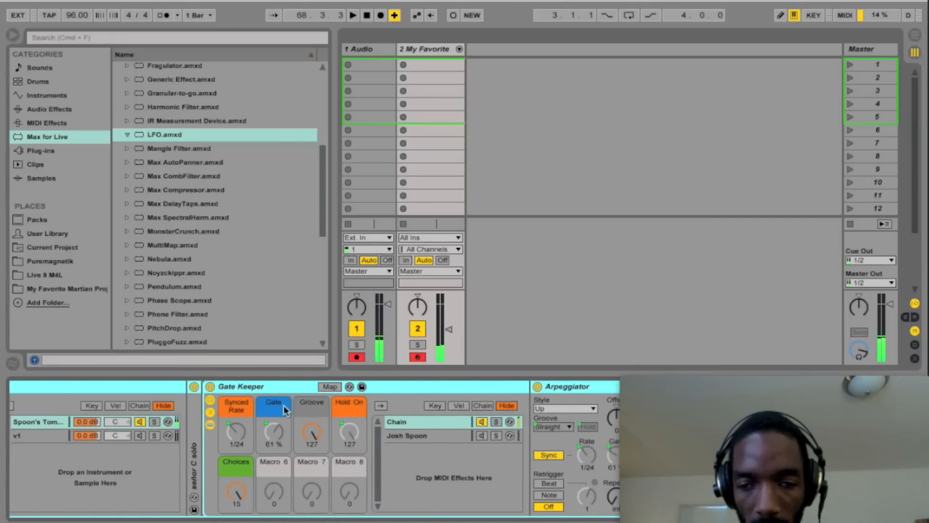
Look through the nested devices from Gate Keeper through Arpeggiator, Random, Key Master and Spoon's Toms v1 to the Professor Space Time rack.
{"action": "left_click", "coordinate": [266, 387]}
{"action": "scroll", "coordinate": [316, 437], "scroll_direction": "right", "scroll_amount": 2}
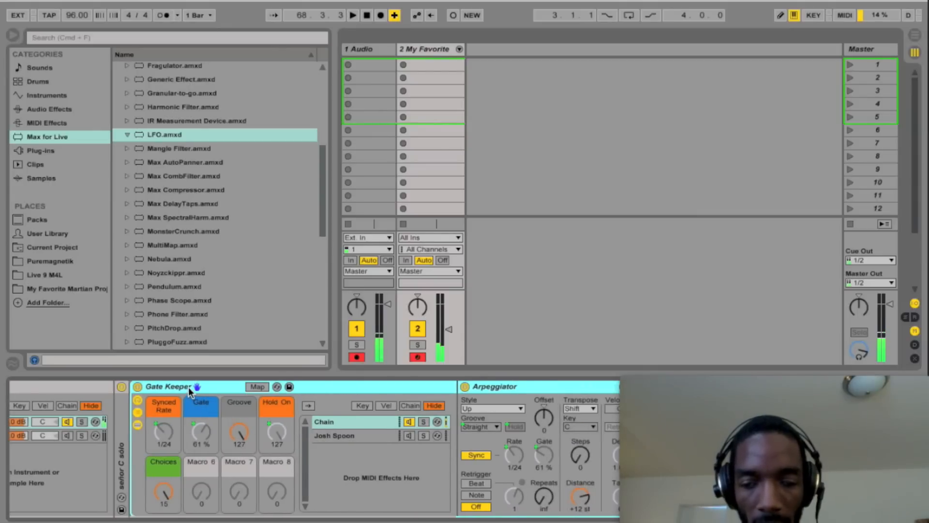
{"action": "scroll", "coordinate": [188, 387], "scroll_direction": "right", "scroll_amount": 11}
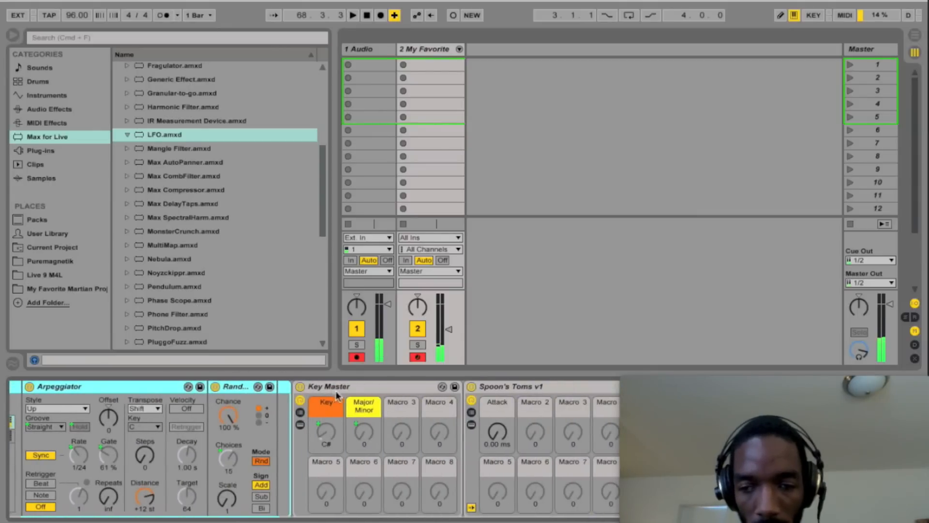
{"action": "scroll", "coordinate": [346, 389], "scroll_direction": "right", "scroll_amount": 6}
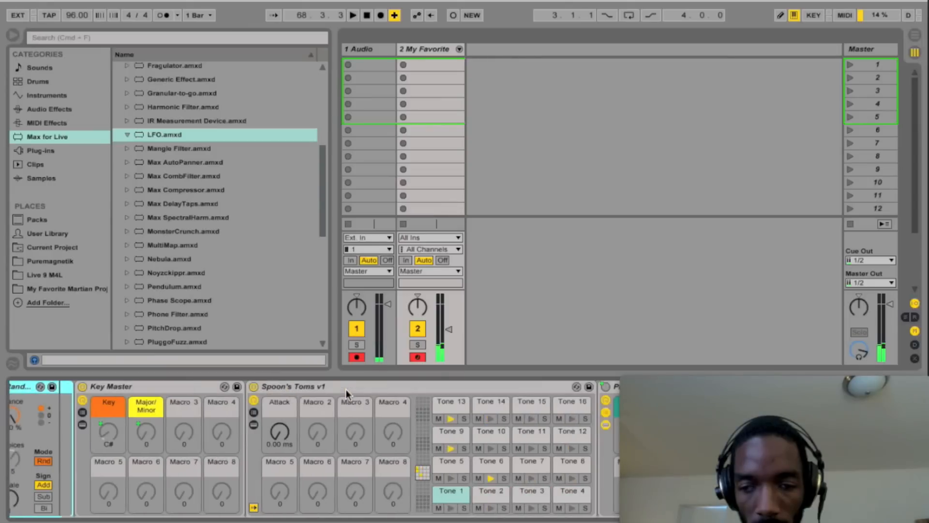
{"action": "left_click", "coordinate": [347, 388]}
{"action": "scroll", "coordinate": [346, 386], "scroll_direction": "right", "scroll_amount": 8}
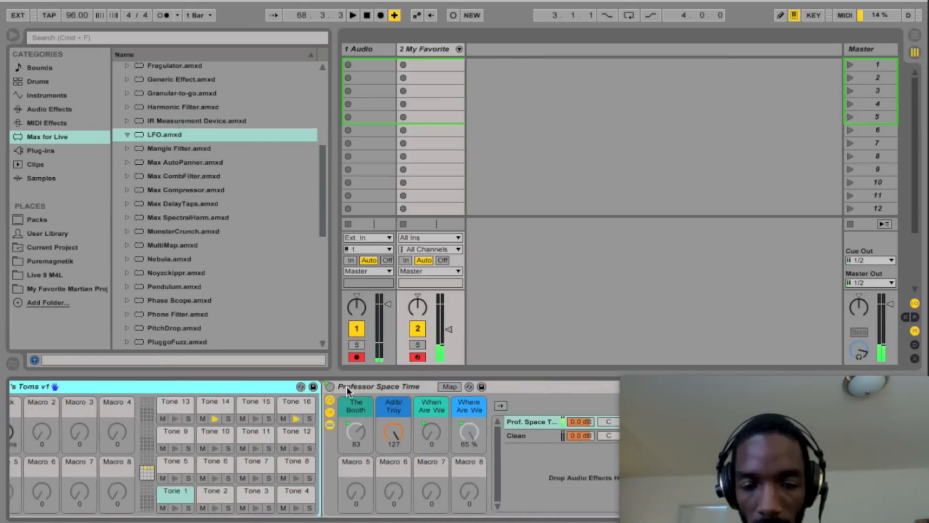
Select the Professor Space Time rack and sweep its Adib/Troy macro down to 0 and back up to 127.
{"action": "left_click", "coordinate": [367, 385]}
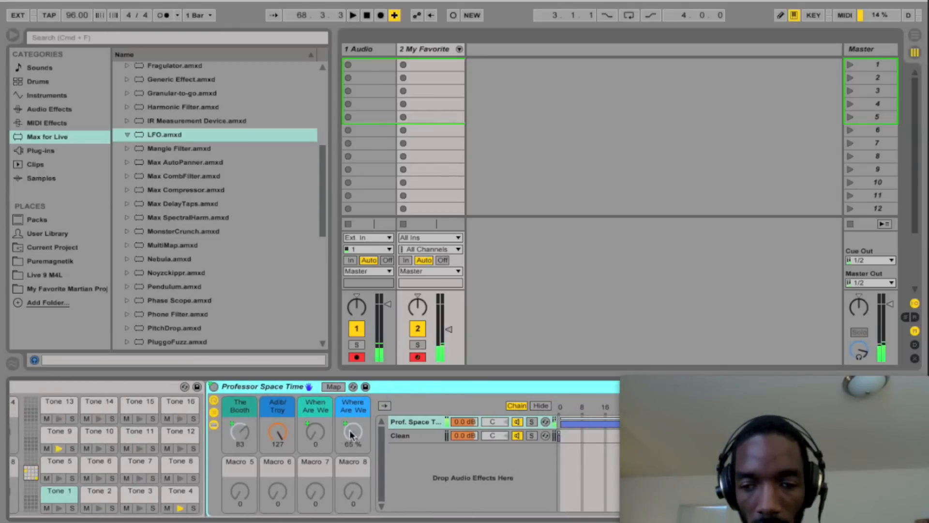
{"action": "left_click_drag", "start_coordinate": [285, 430], "coordinate": [284, 489]}
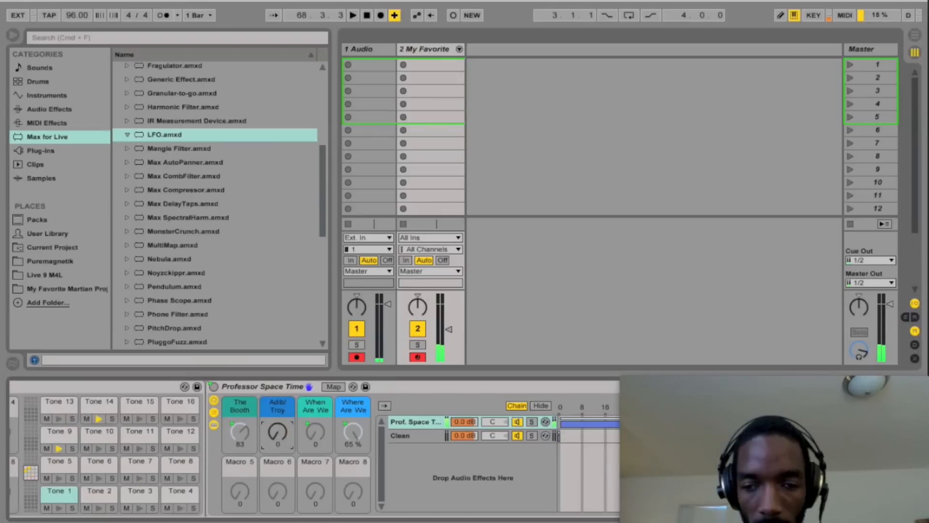
{"action": "left_click_drag", "start_coordinate": [285, 489], "coordinate": [281, 431]}
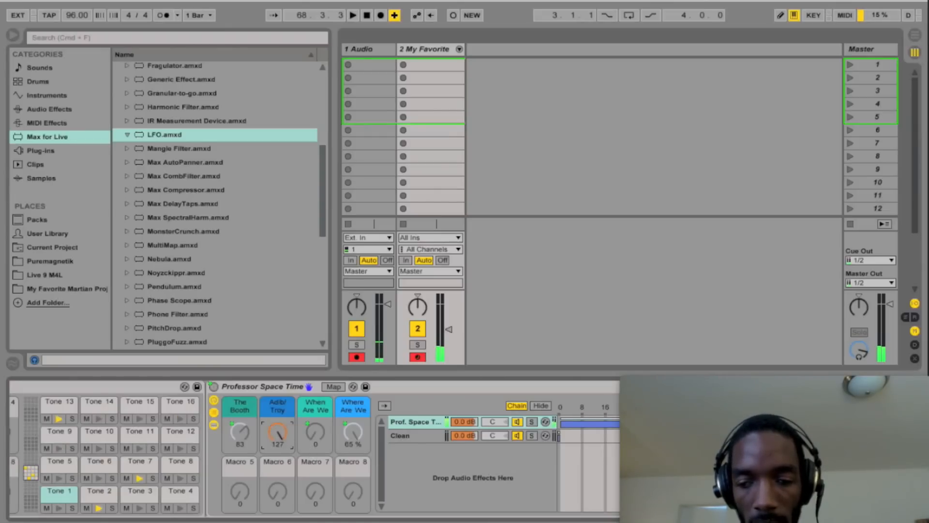
Raise the Attack macro of the Spoon's Toms v1 drum rack to about 60.9 ms.
{"action": "scroll", "coordinate": [324, 452], "scroll_direction": "left", "scroll_amount": 8}
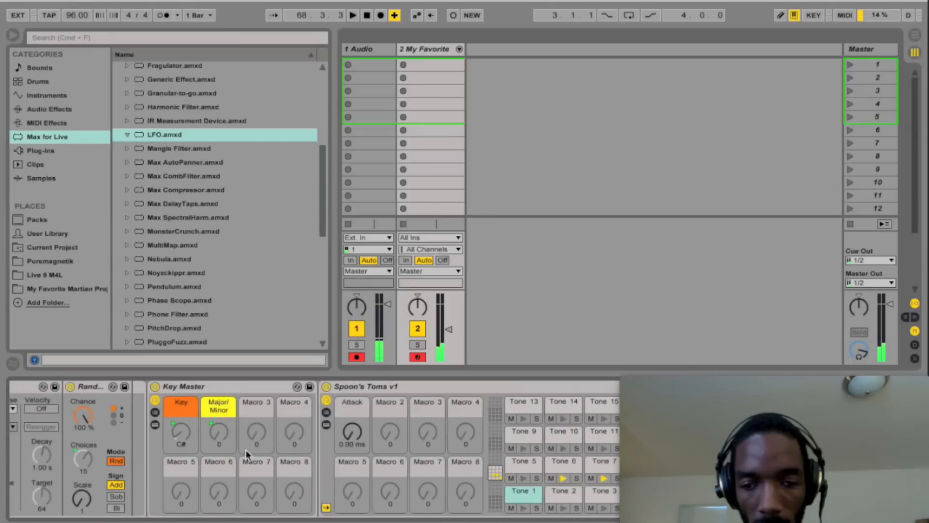
{"action": "left_click_drag", "start_coordinate": [347, 443], "coordinate": [347, 424]}
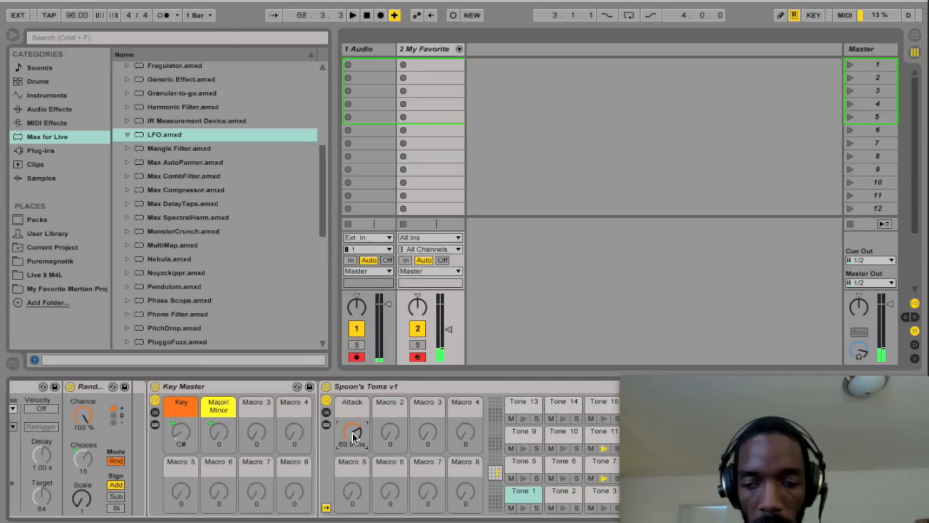
{"action": "scroll", "coordinate": [374, 450], "scroll_direction": "right", "scroll_amount": 5}
{"action": "scroll", "coordinate": [374, 450], "scroll_direction": "left", "scroll_amount": 10}
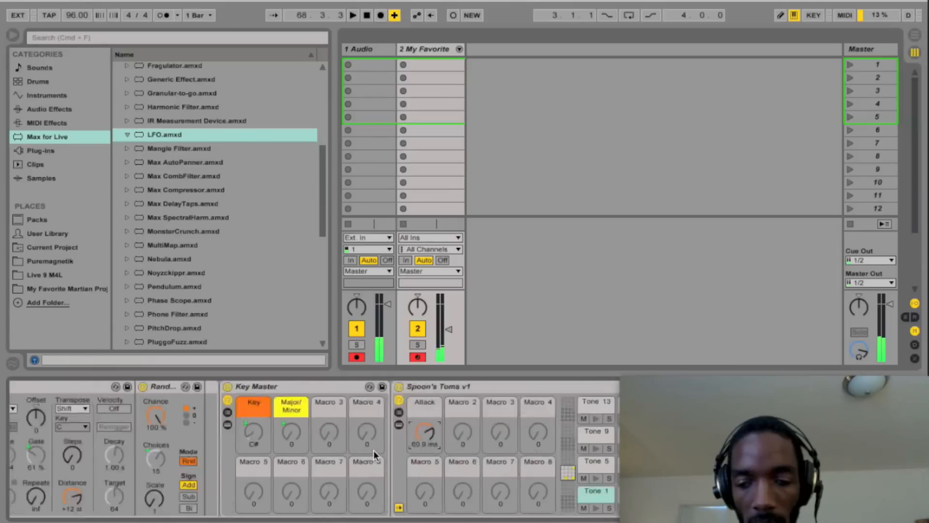